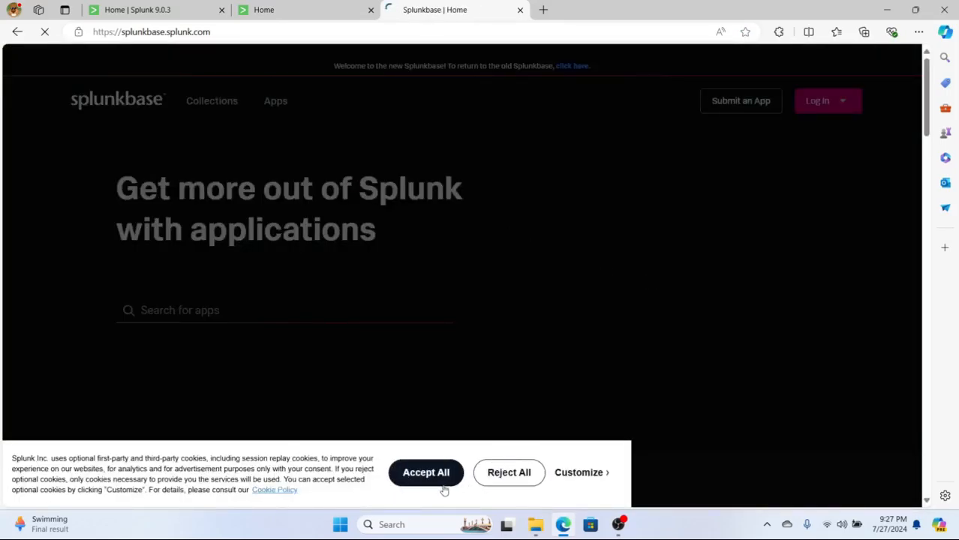
Step: Accept all cookies on Splunkbase and return to the Splunk Enterprise home tab
{"action": "left_click", "coordinate": [427, 476]}
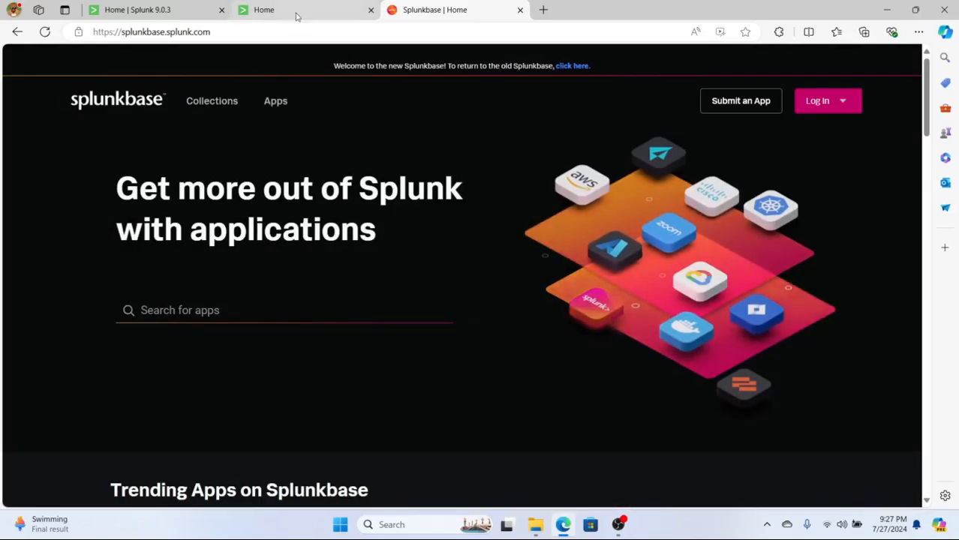
{"action": "left_click", "coordinate": [294, 15]}
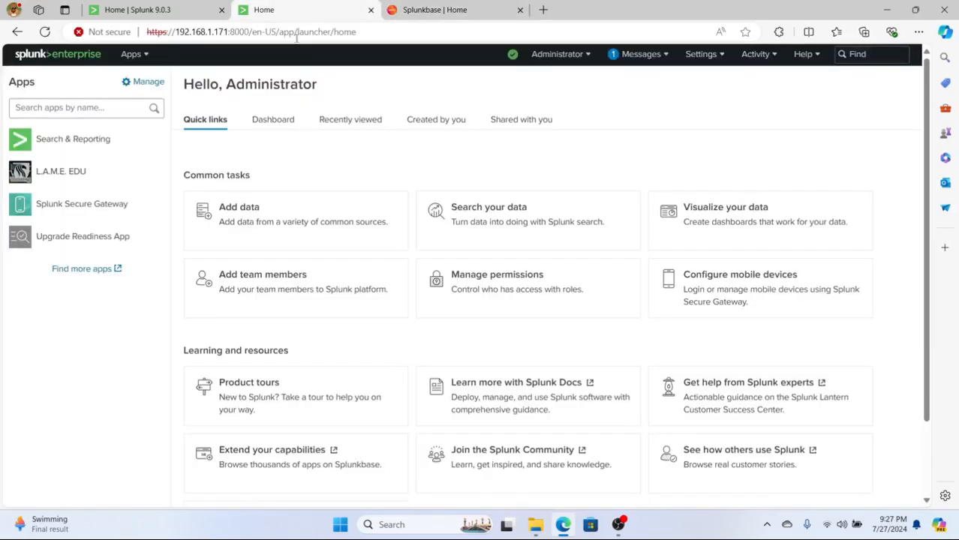
Step: Search Find more apps for 'lookup' to list the 44 matching apps
{"action": "left_click", "coordinate": [87, 270]}
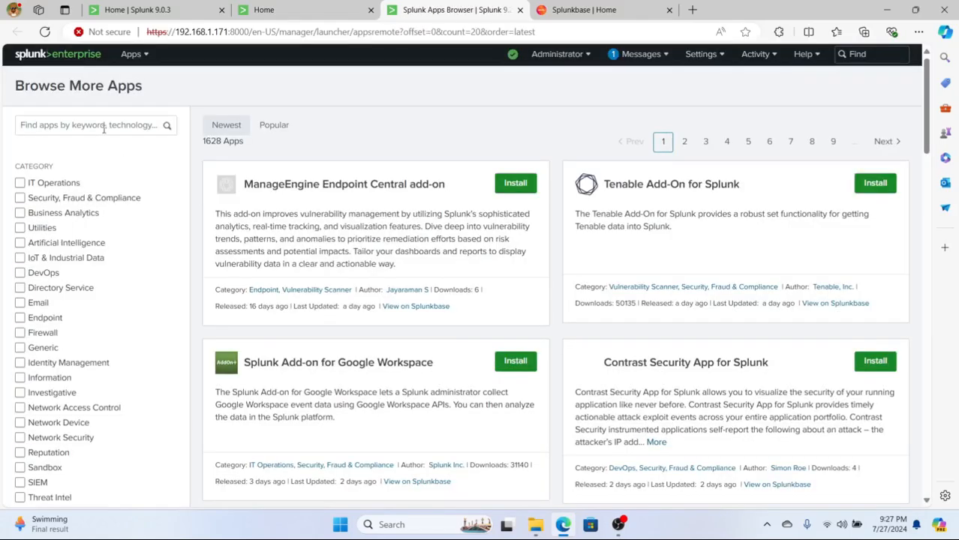
{"action": "left_click", "coordinate": [101, 128]}
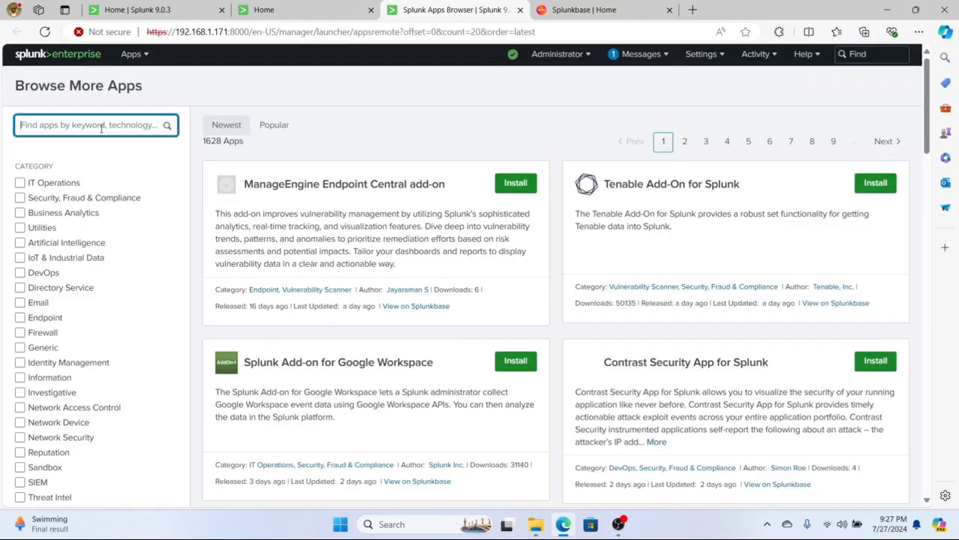
{"action": "type", "text": "ld"}
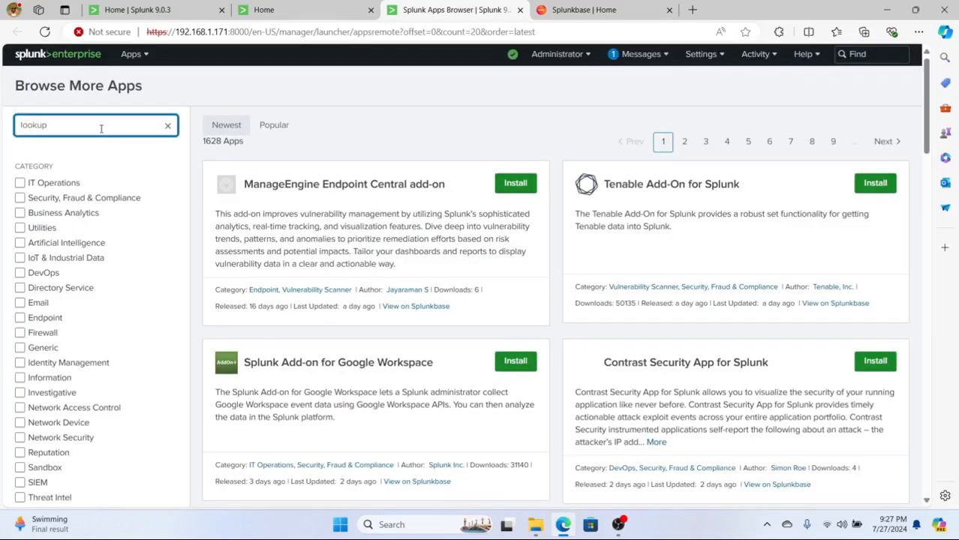
{"action": "type", "text": "okup"}
{"action": "key", "text": "Return"}
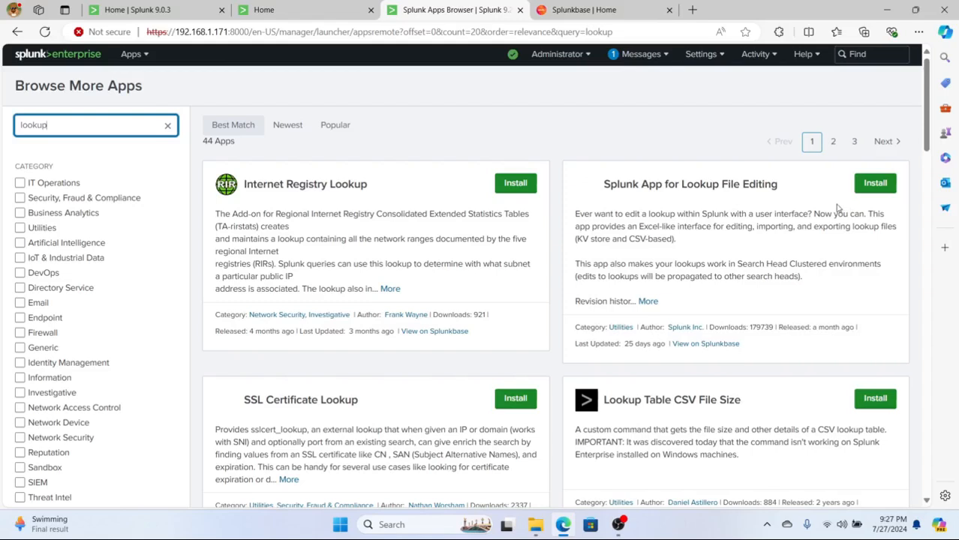
Step: Install Splunk App for Lookup File Editing, signing in with the Splunk.com username and password
{"action": "left_click", "coordinate": [883, 190]}
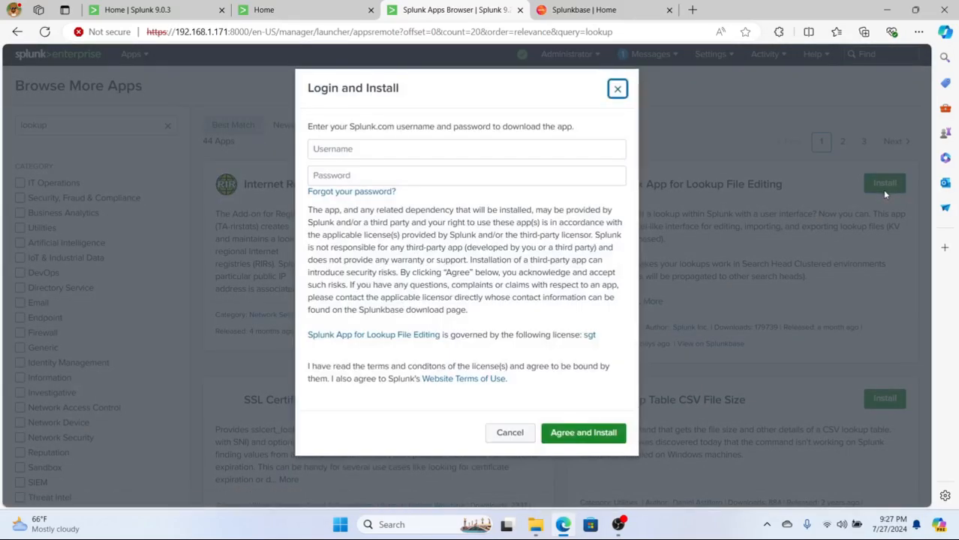
{"action": "left_click", "coordinate": [486, 149]}
{"action": "key", "text": "Tab"}
{"action": "type", "text": "********"}
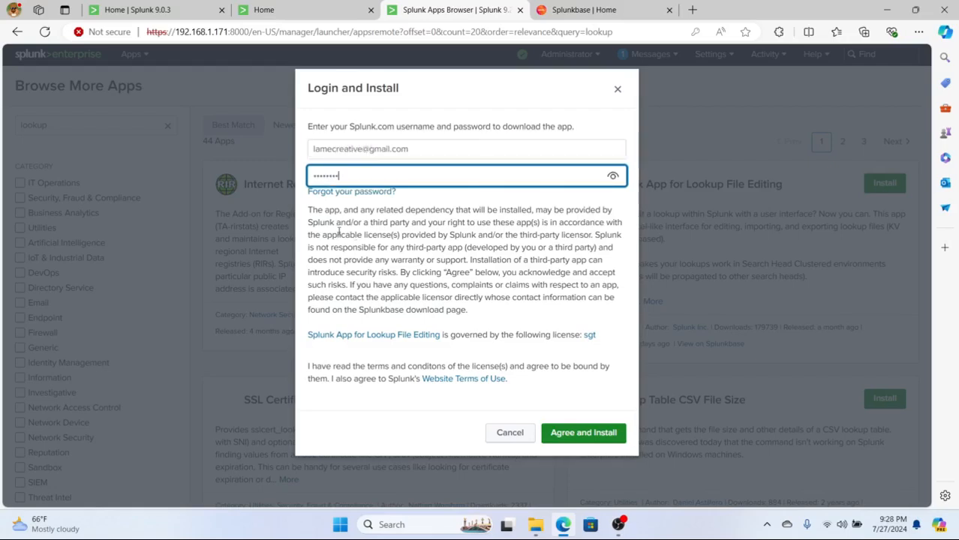
{"action": "left_click", "coordinate": [303, 375]}
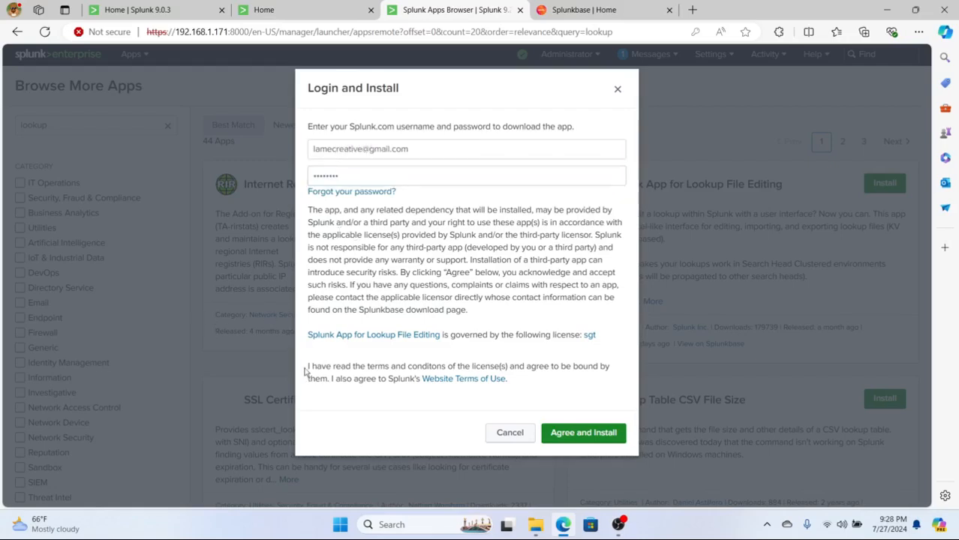
{"action": "left_click", "coordinate": [583, 435]}
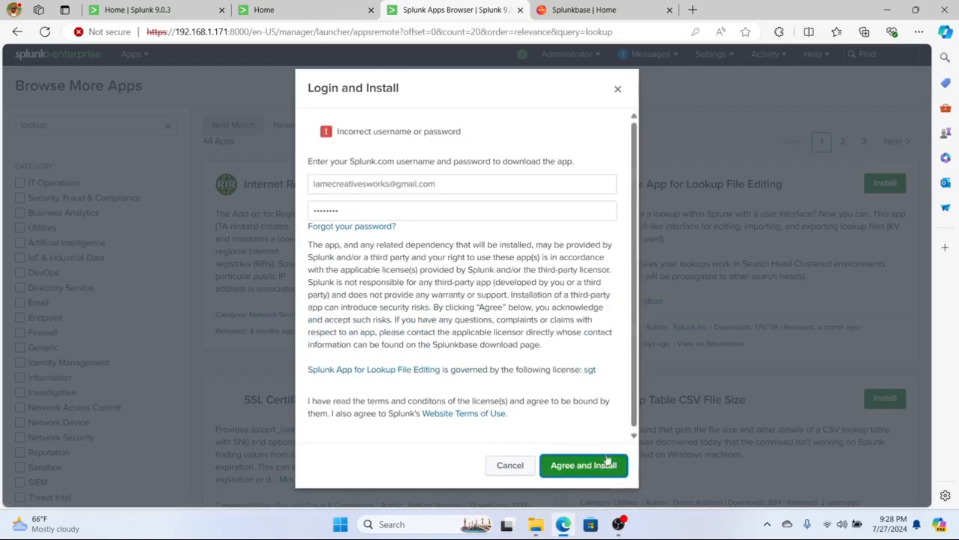
{"action": "left_click", "coordinate": [610, 464]}
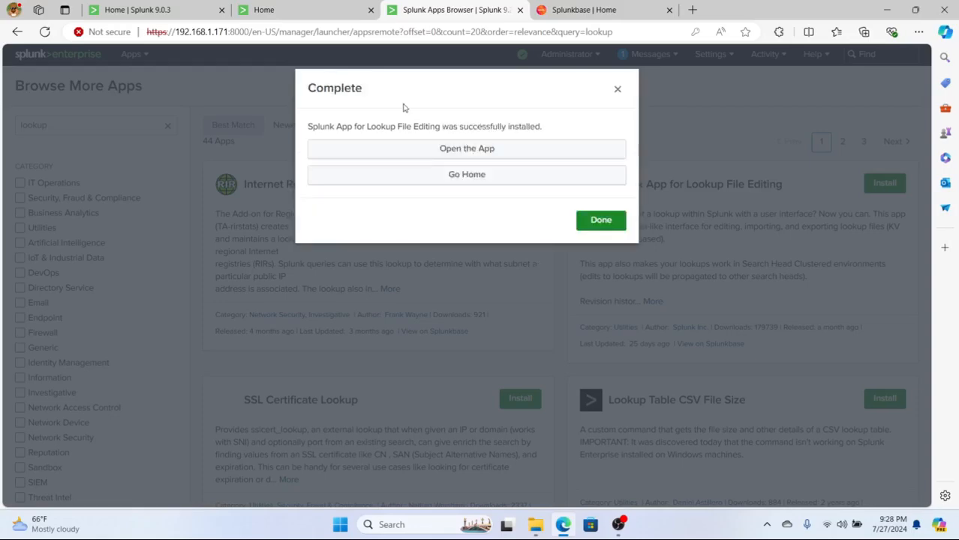
{"action": "left_click", "coordinate": [601, 221]}
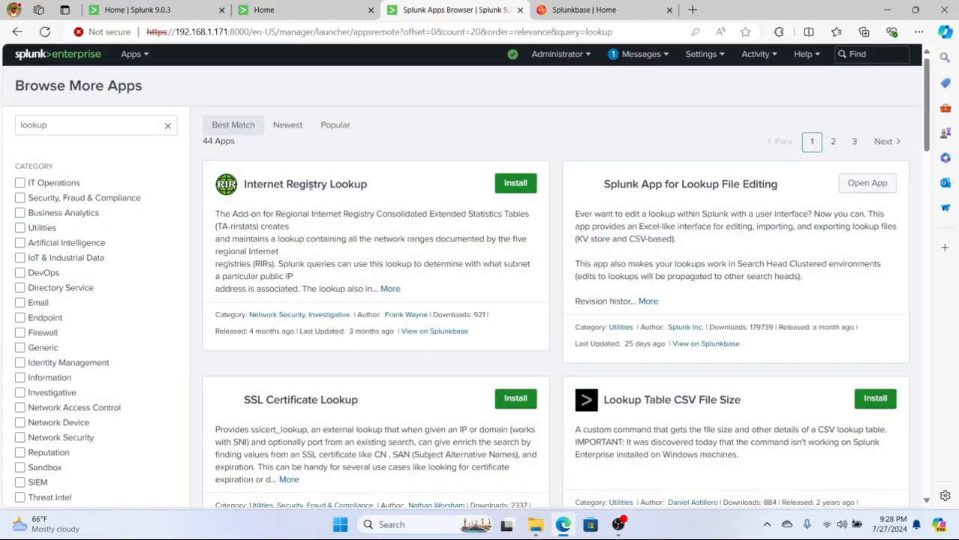
Step: Return to the Splunk home page and launch Splunk App for Lookup File Editing from the Apps sidebar
{"action": "left_click", "coordinate": [132, 60]}
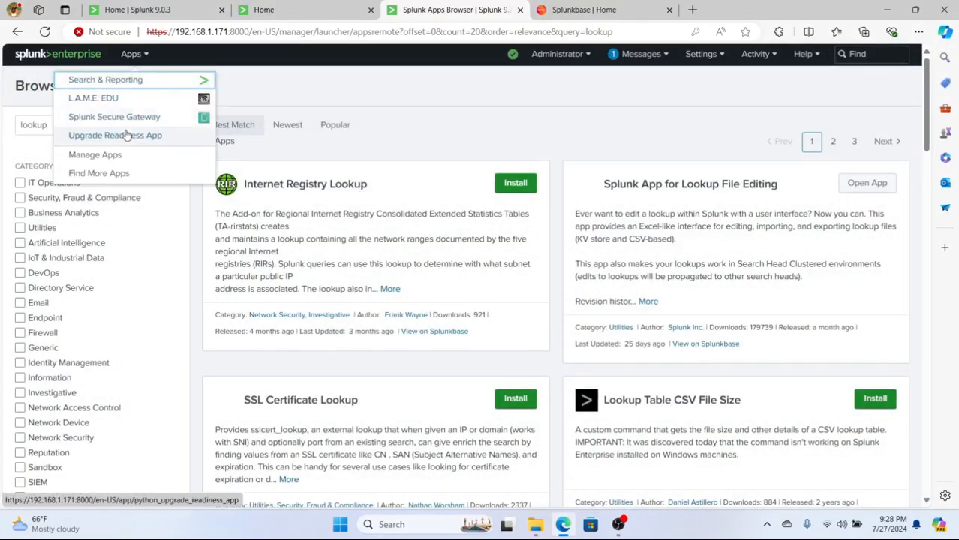
{"action": "left_click", "coordinate": [55, 79]}
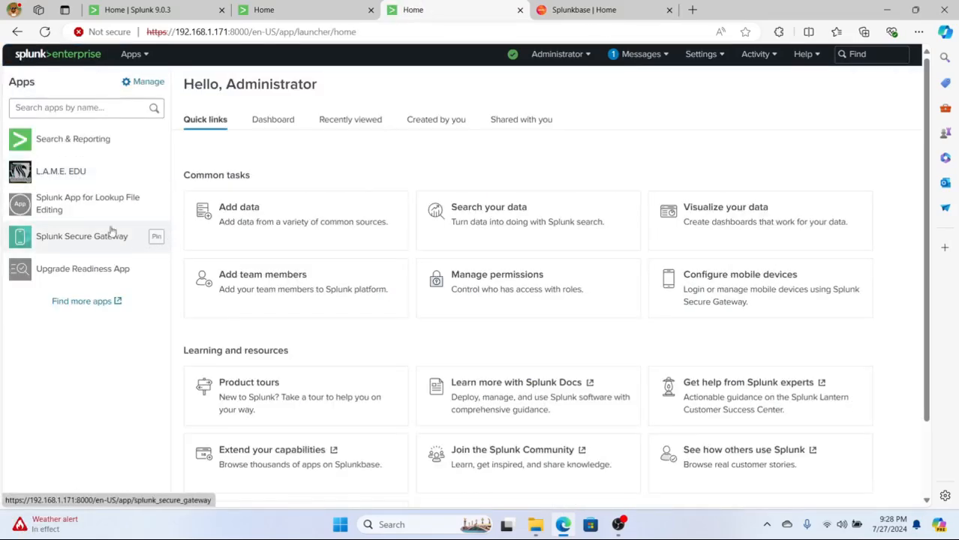
{"action": "left_click", "coordinate": [103, 208]}
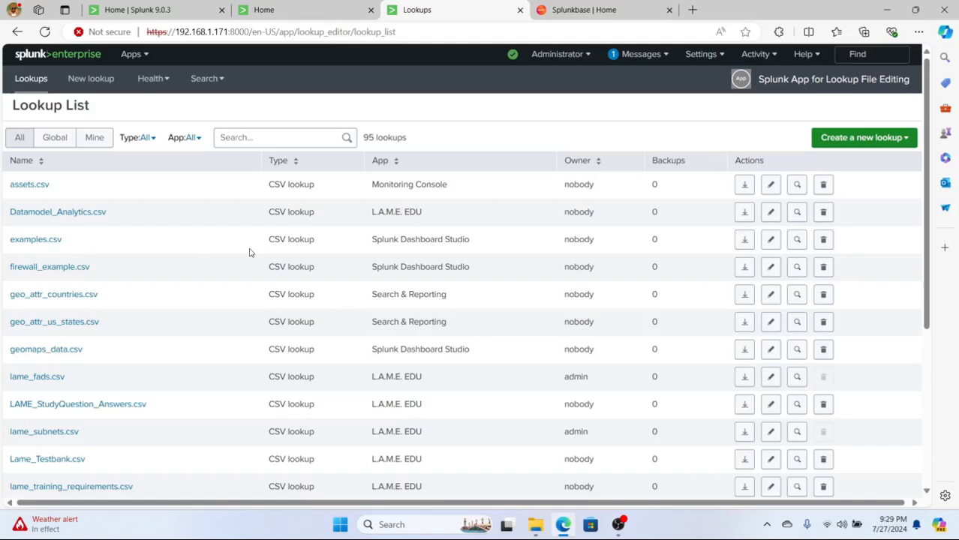
Step: Open firewall_example.csv and inspect row 3's bytes_in value, leaving it at 90
{"action": "left_click", "coordinate": [62, 268]}
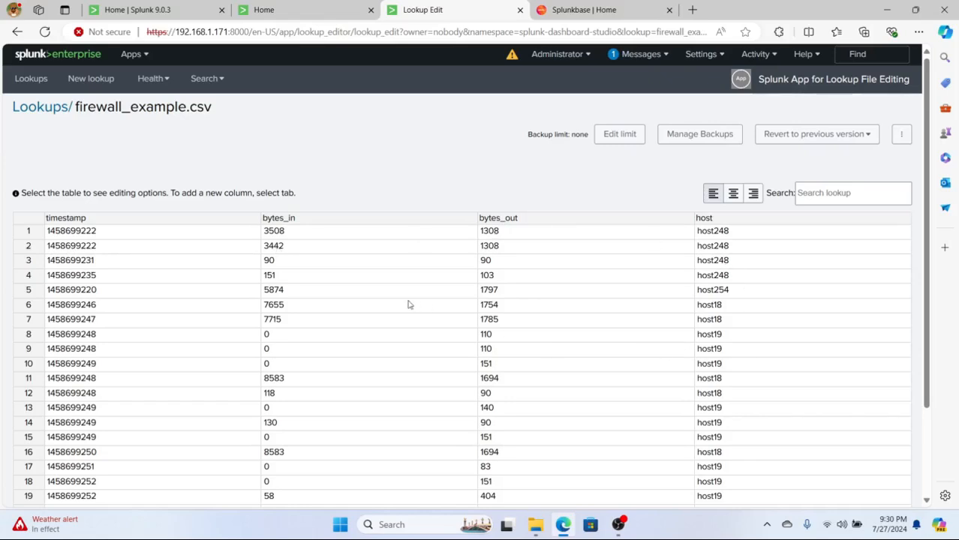
{"action": "left_click", "coordinate": [40, 307]}
{"action": "right_click", "coordinate": [41, 312]}
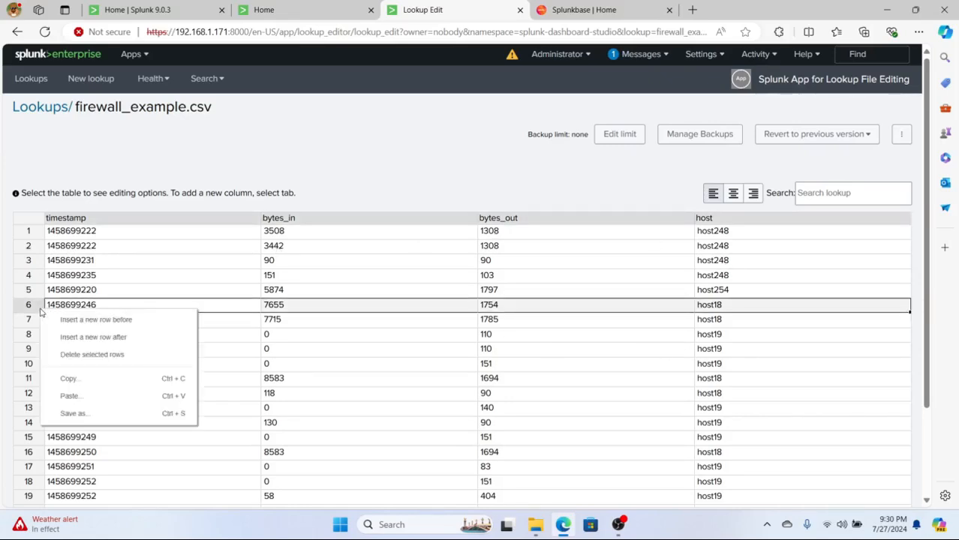
{"action": "left_click", "coordinate": [297, 262]}
{"action": "double_click", "coordinate": [296, 262]}
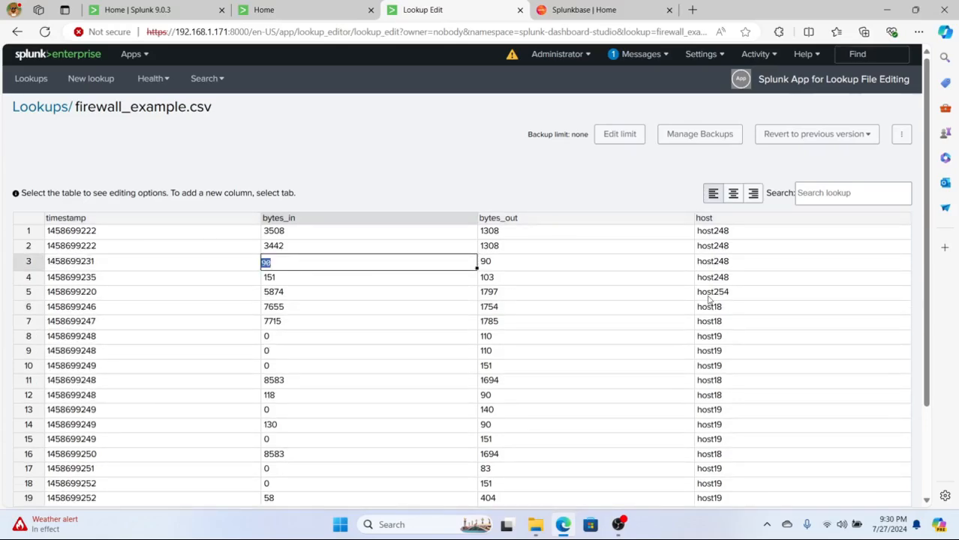
{"action": "scroll", "coordinate": [708, 301], "scroll_direction": "down", "scroll_amount": 2}
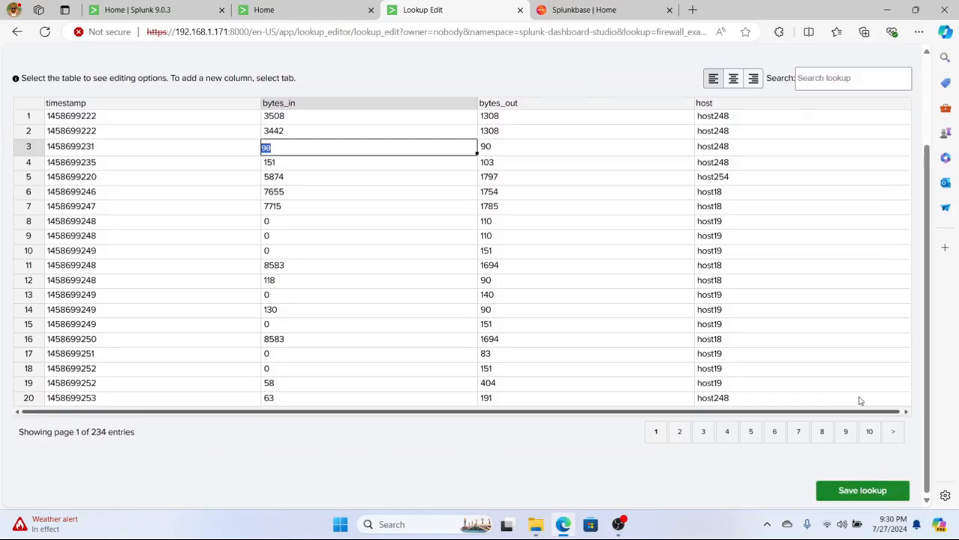
{"action": "scroll", "coordinate": [859, 398], "scroll_direction": "up", "scroll_amount": 2}
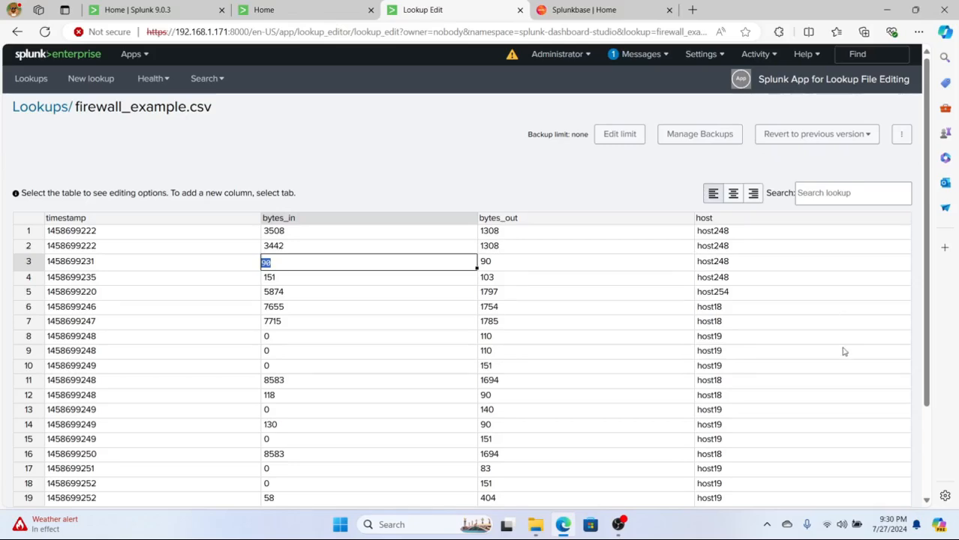
{"action": "scroll", "coordinate": [842, 350], "scroll_direction": "down", "scroll_amount": 3}
{"action": "scroll", "coordinate": [842, 351], "scroll_direction": "up", "scroll_amount": 3}
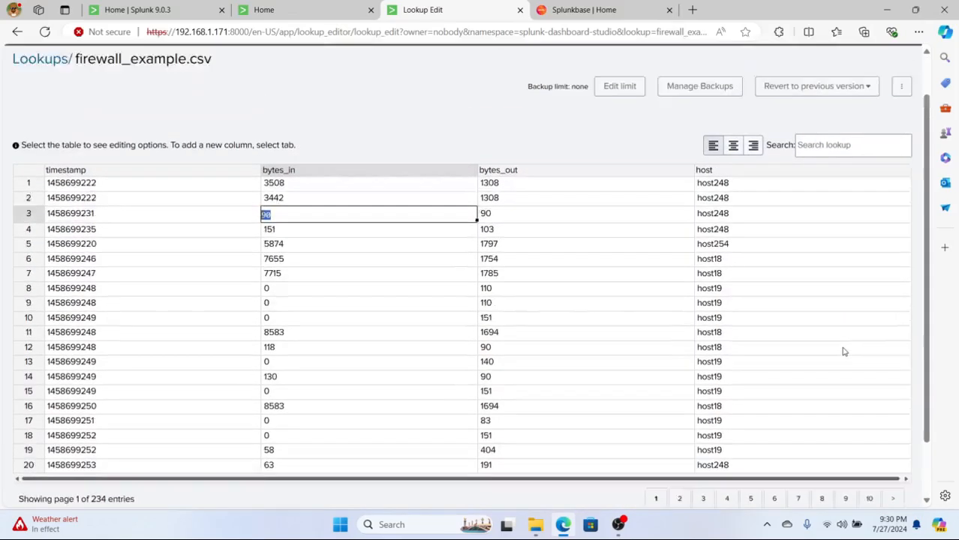
Step: Check Revert to previous version for backups, finding none, and return to the Lookup List
{"action": "left_click", "coordinate": [808, 142]}
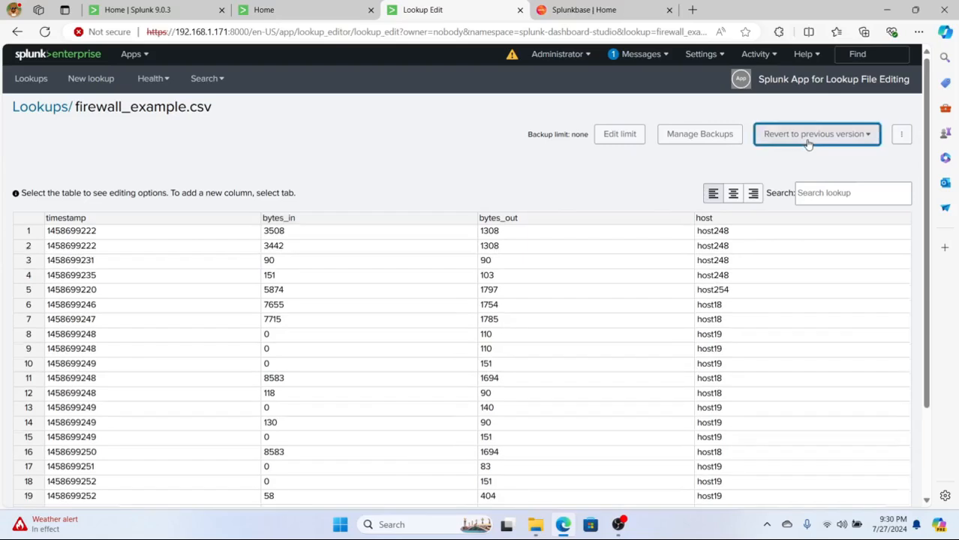
{"action": "left_click", "coordinate": [722, 157]}
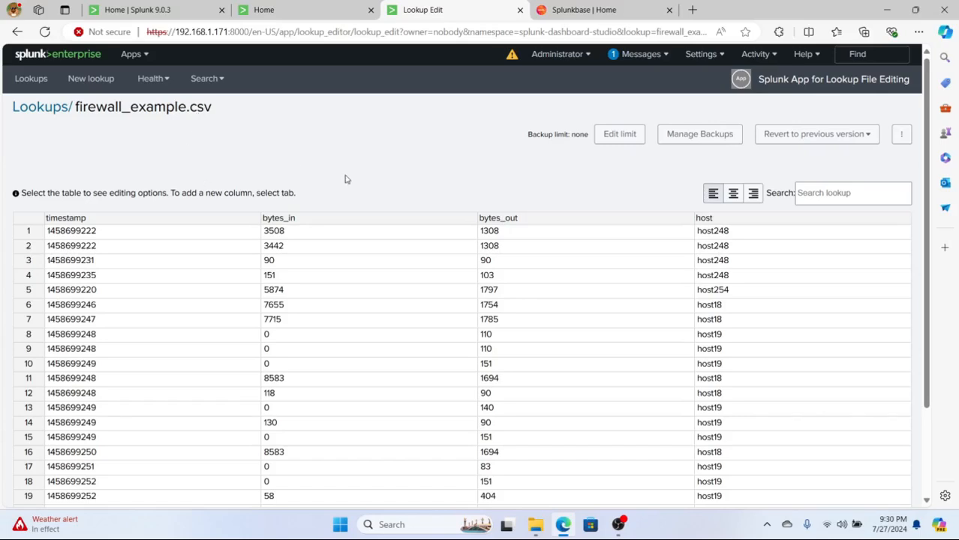
{"action": "left_click", "coordinate": [54, 115]}
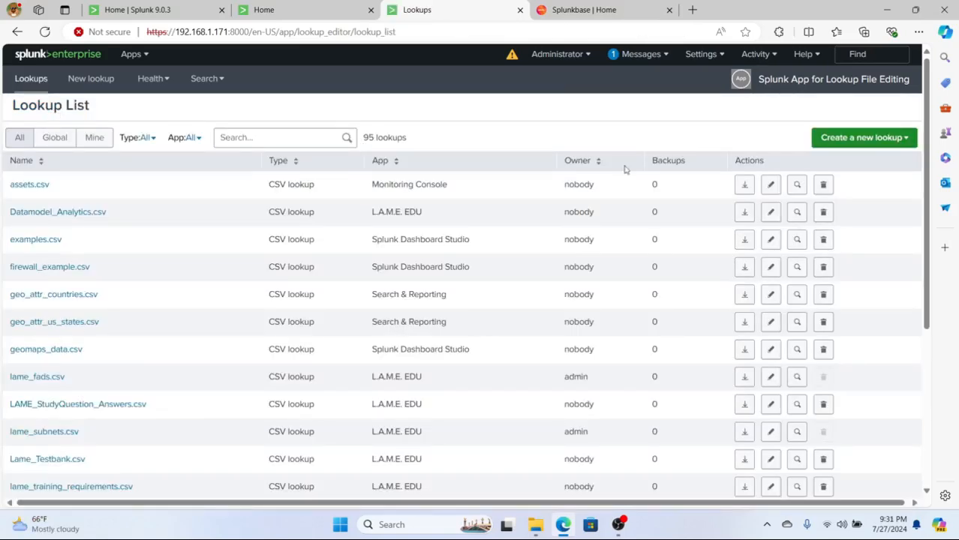
Step: Start a new CSV lookup and review its name field, app choices and column A options
{"action": "left_click", "coordinate": [905, 138]}
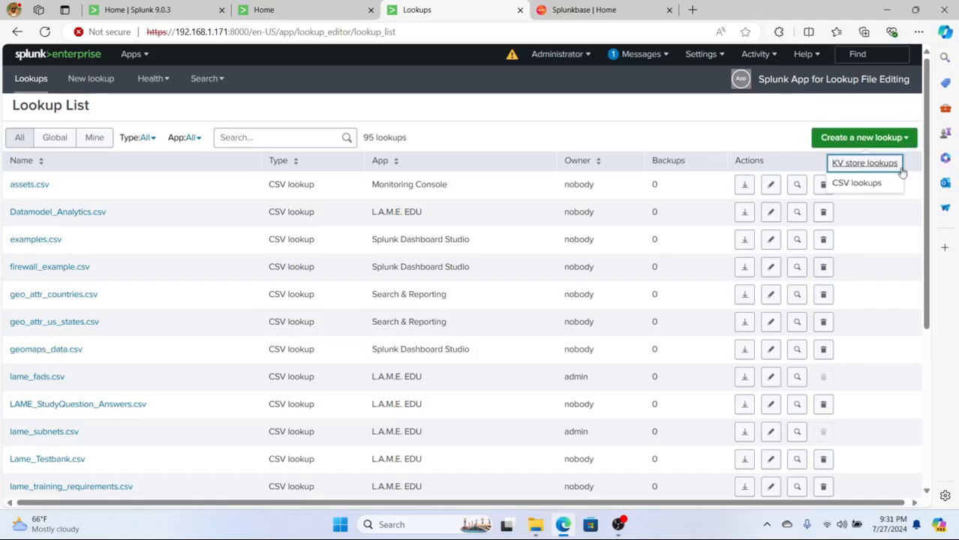
{"action": "left_click", "coordinate": [856, 185]}
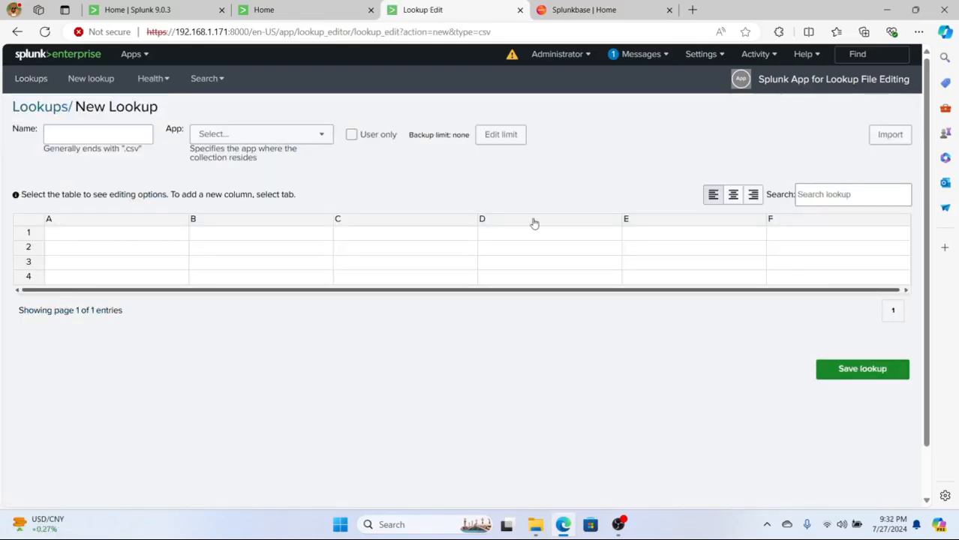
{"action": "left_click", "coordinate": [104, 136]}
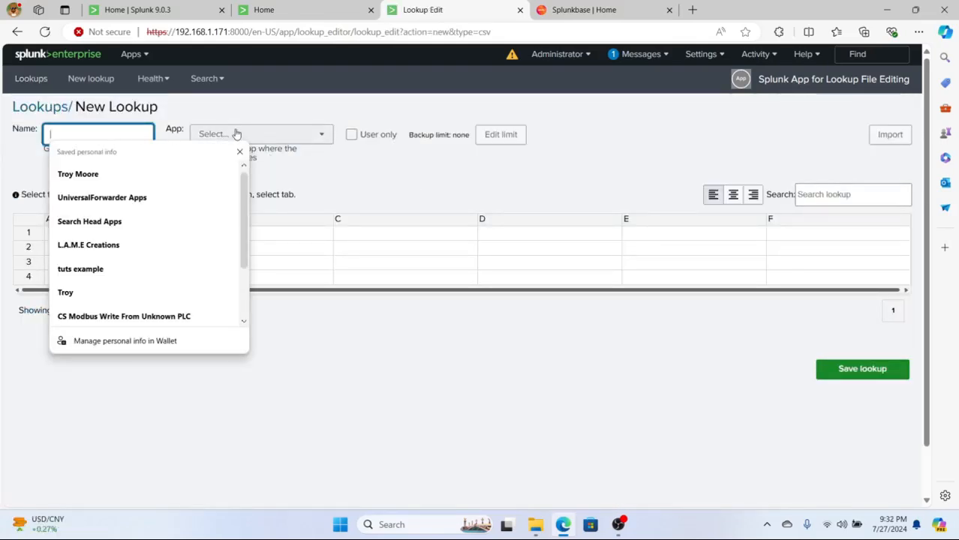
{"action": "left_click", "coordinate": [232, 135]}
{"action": "left_click", "coordinate": [71, 223]}
{"action": "right_click", "coordinate": [71, 223]}
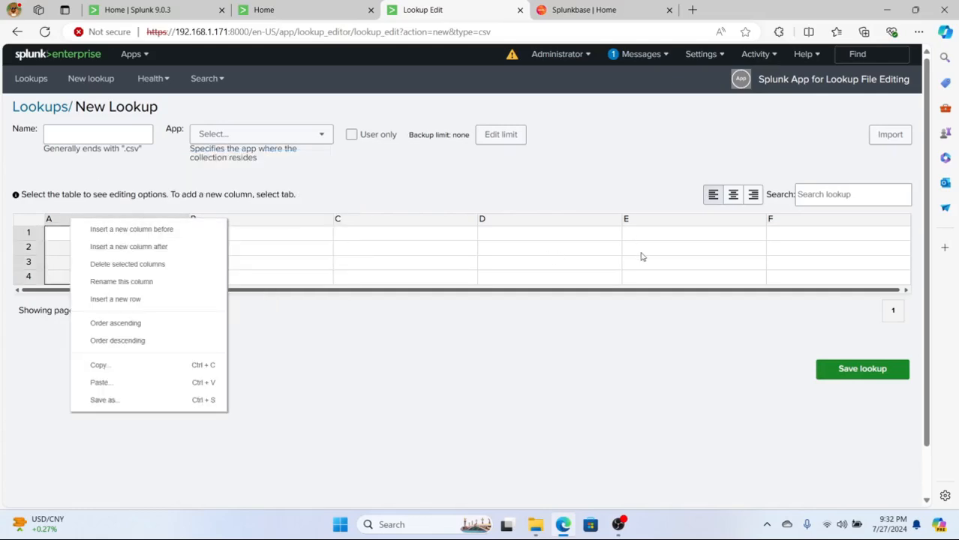
{"action": "left_click", "coordinate": [488, 172]}
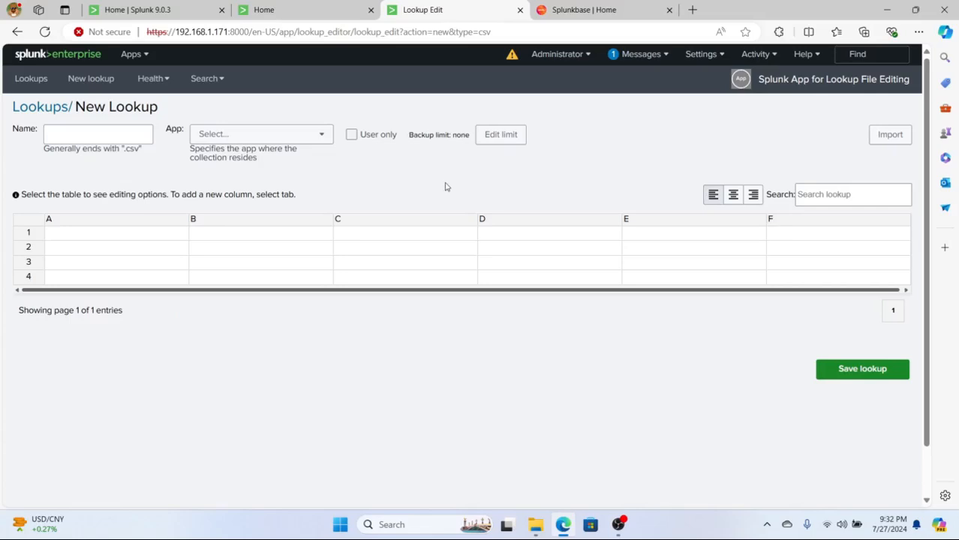
Step: Open and close the Import CSV dialog without importing, then return to the Lookup List
{"action": "left_click", "coordinate": [891, 141]}
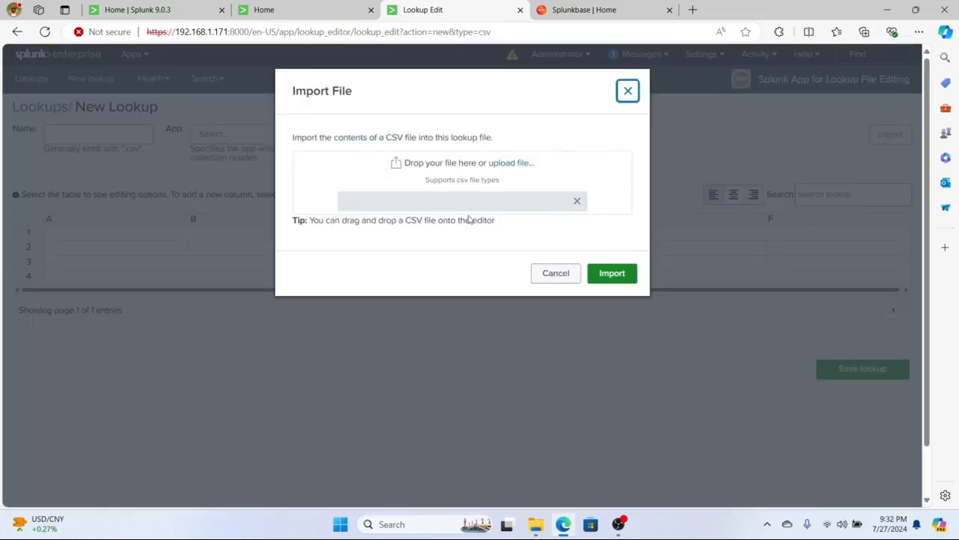
{"action": "left_click", "coordinate": [628, 91]}
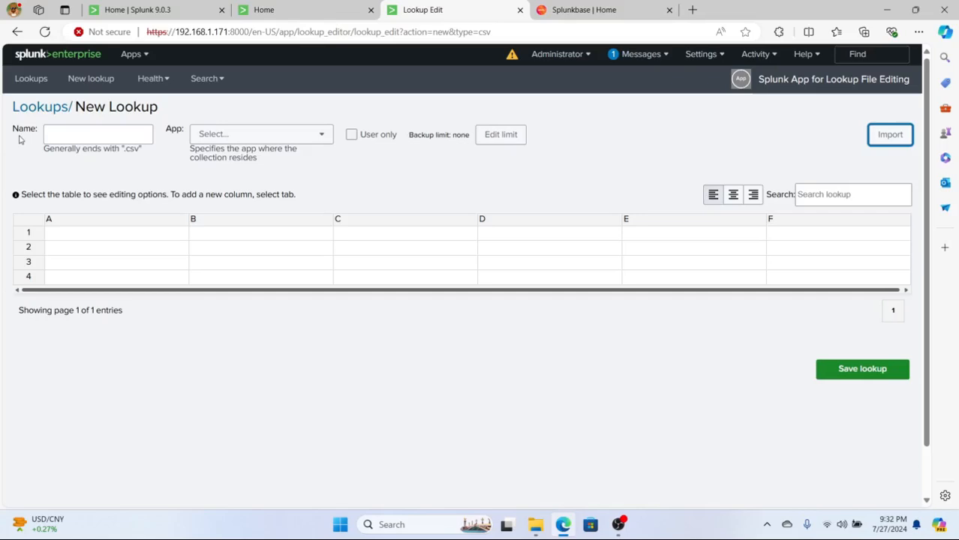
{"action": "left_click", "coordinate": [34, 113]}
{"action": "left_click", "coordinate": [898, 141]}
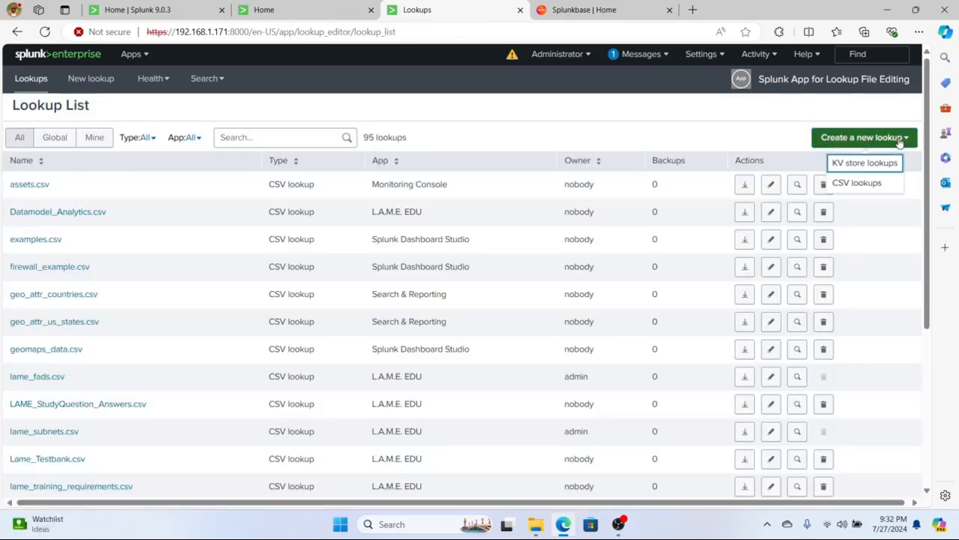
Step: Start a new KV store lookup and review the first field's data types, keeping String
{"action": "left_click", "coordinate": [866, 163]}
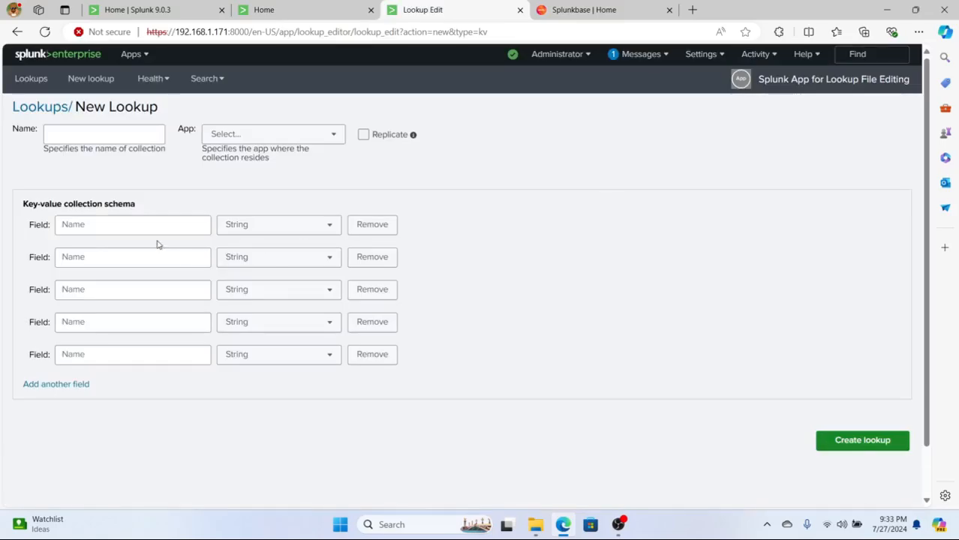
{"action": "left_click", "coordinate": [264, 225]}
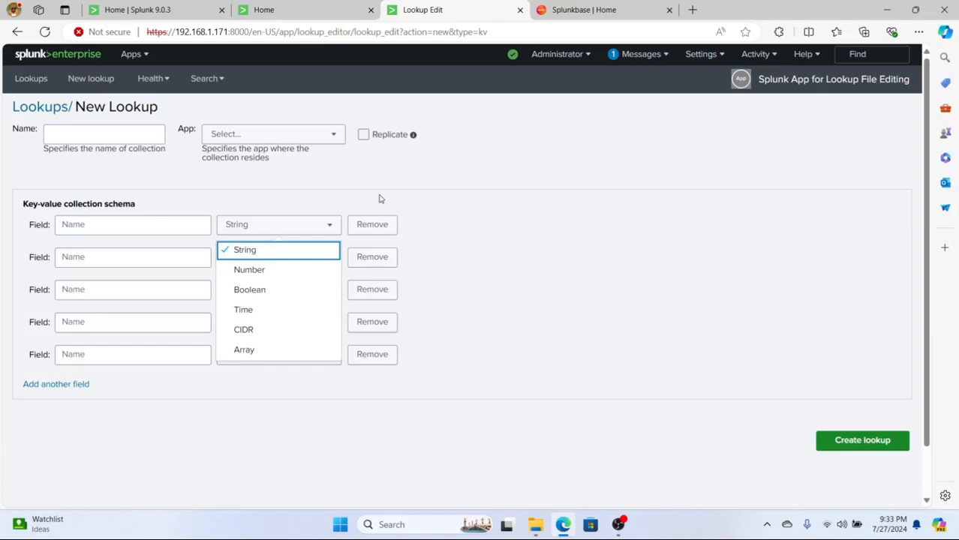
{"action": "left_click", "coordinate": [299, 181]}
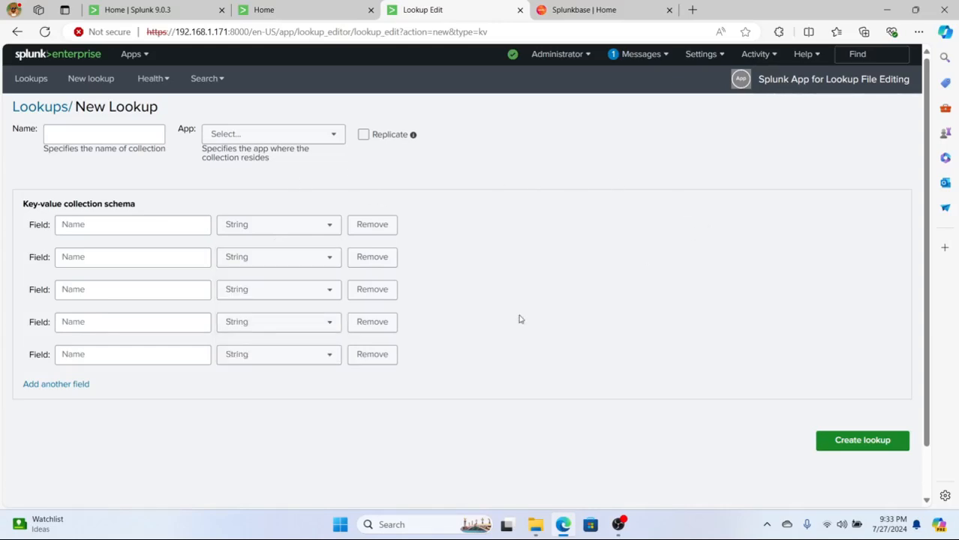